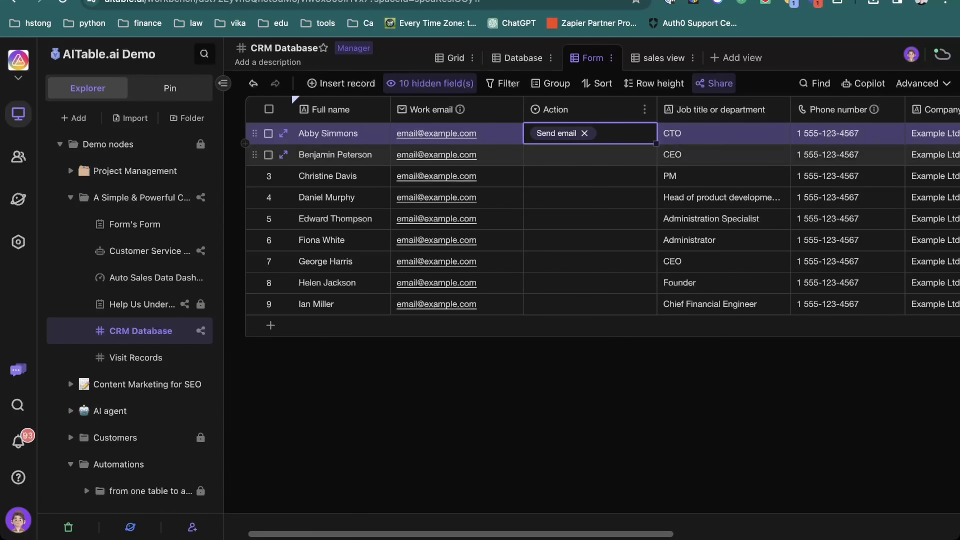
# Step: Create an automation for the CRM Database with a "Form is submitted" trigger and a "Send mails" action
pyautogui.click(923, 83)
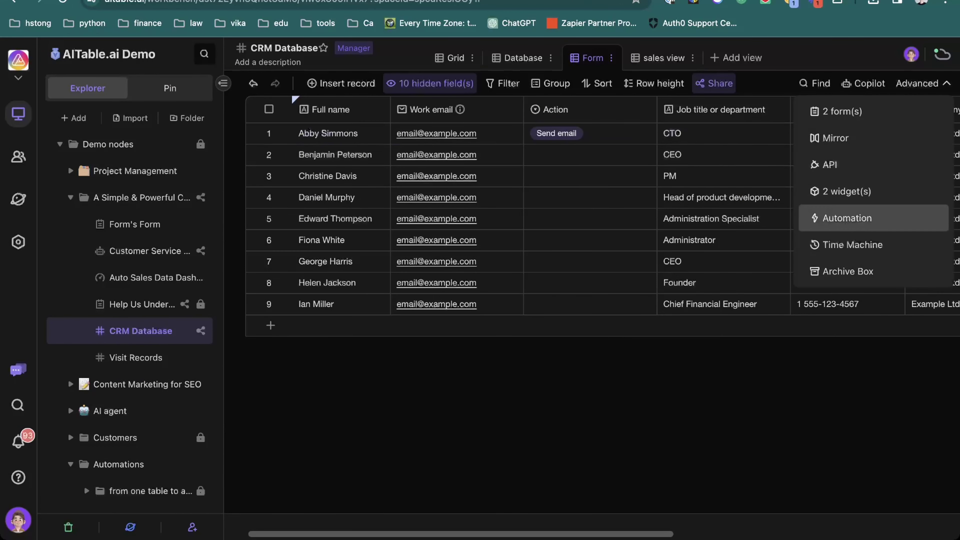
pyautogui.click(847, 218)
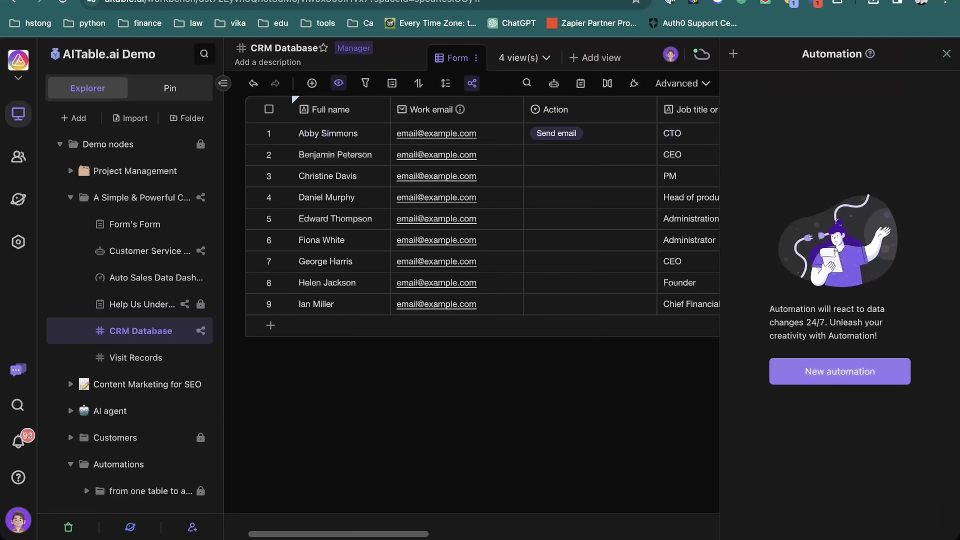
pyautogui.click(840, 371)
pyautogui.click(368, 180)
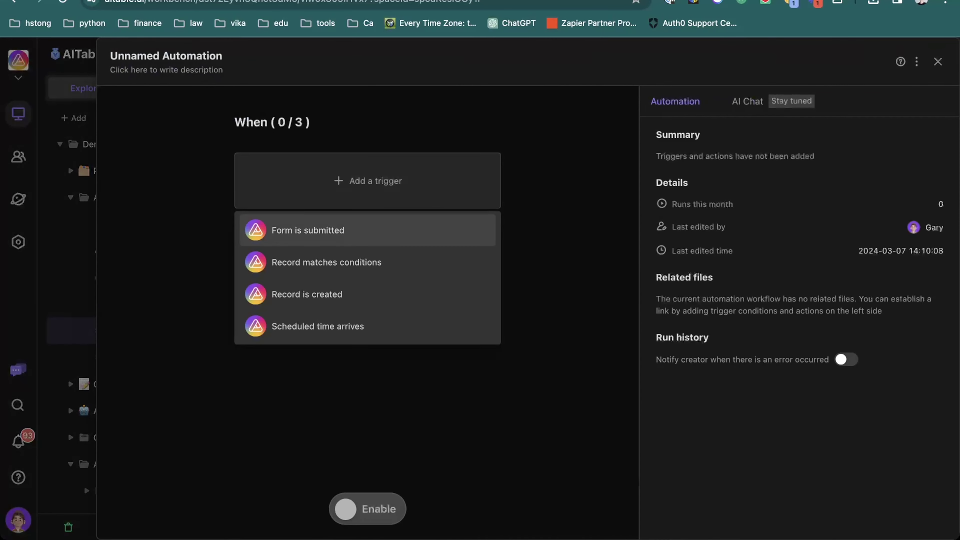
pyautogui.click(367, 231)
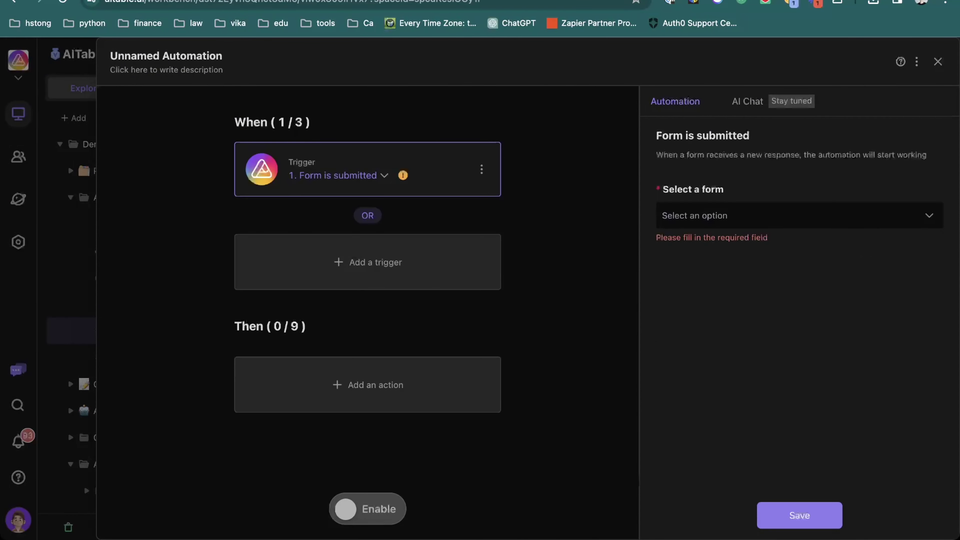
pyautogui.click(367, 385)
pyautogui.click(368, 498)
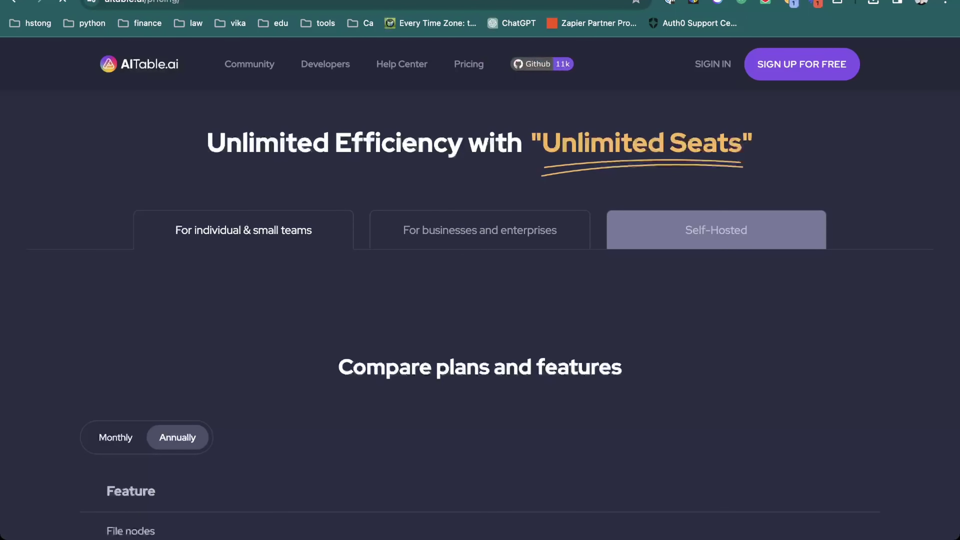
# Step: Review the Self-Hosted plans on the AITable.ai pricing page and the contact form of the advanced plan
pyautogui.scroll(-5, 480, 303)
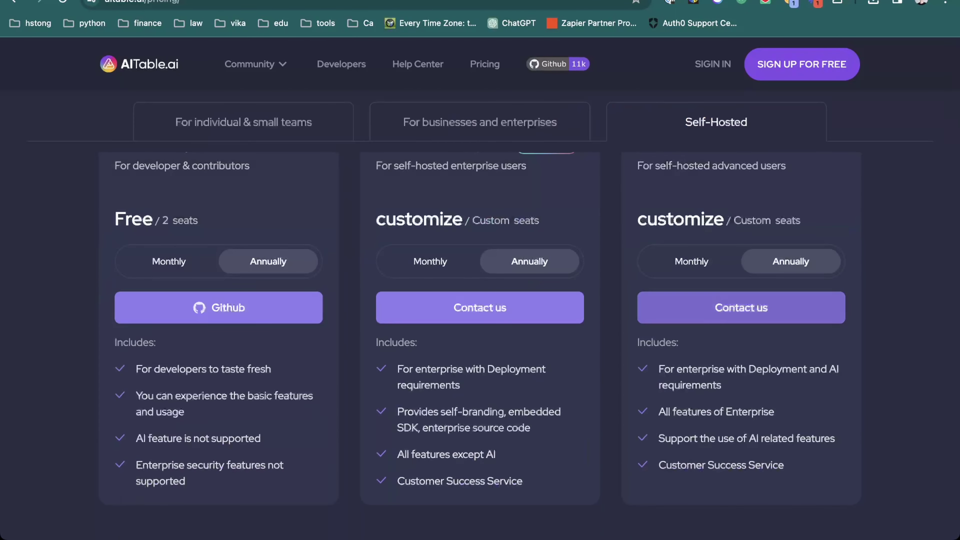
pyautogui.click(741, 308)
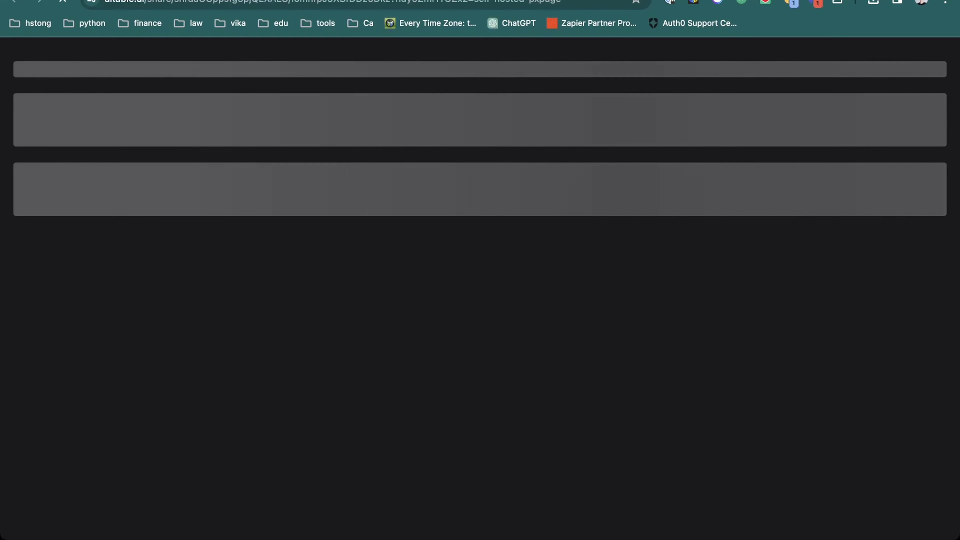
pyautogui.scroll(-10, 480, 287)
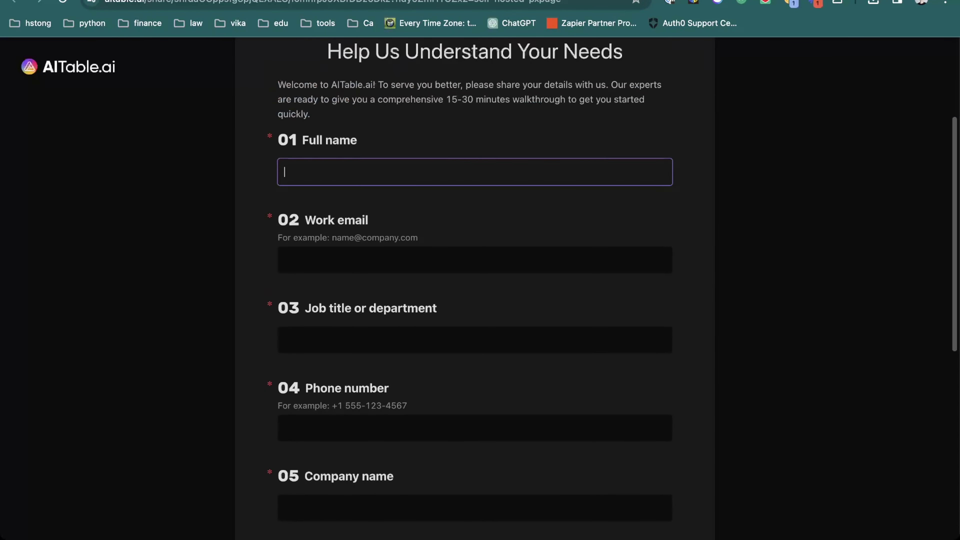
pyautogui.scroll(-2, 475, 288)
pyautogui.scroll(7, 475, 288)
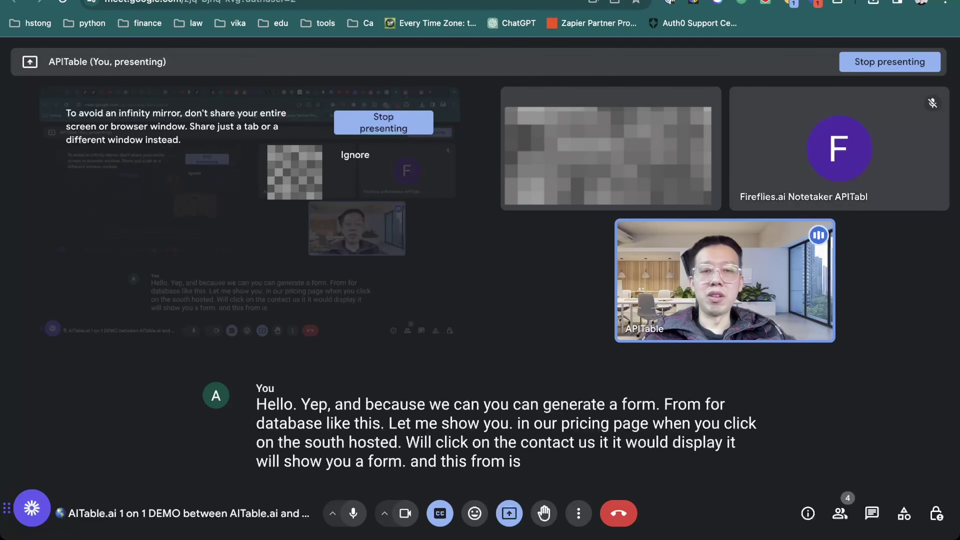
# Step: Return to the CRM Database, check the new automation among the table's automations, and close its editor
pyautogui.click(837, 1)
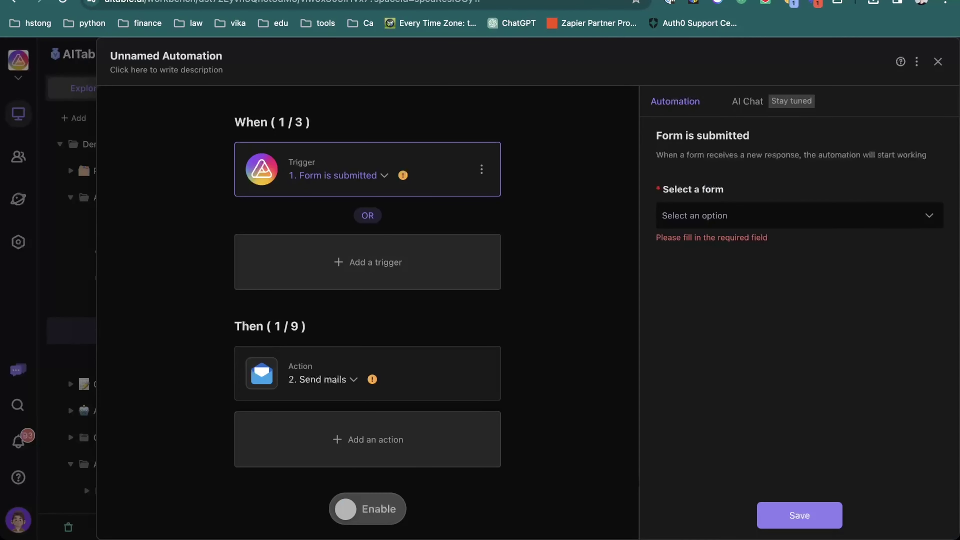
pyautogui.click(938, 62)
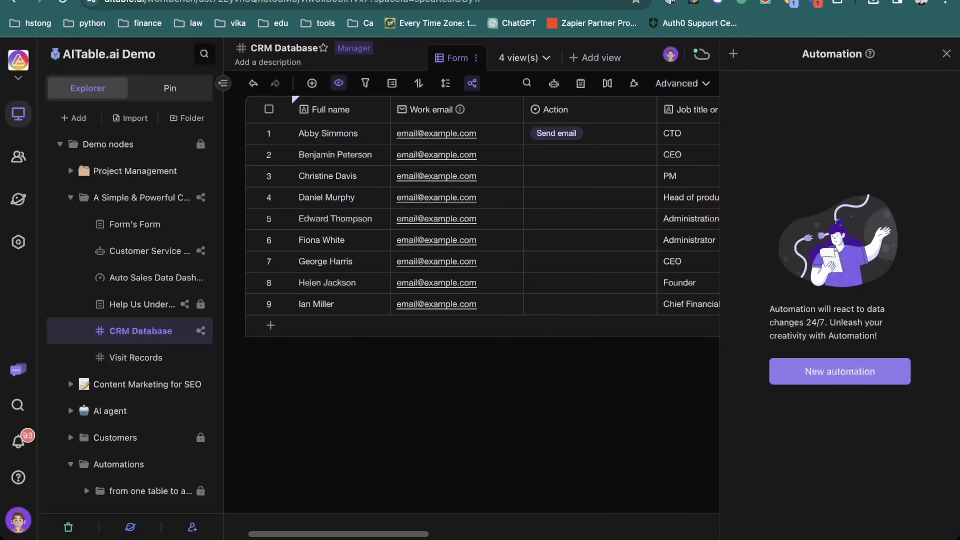
pyautogui.click(840, 109)
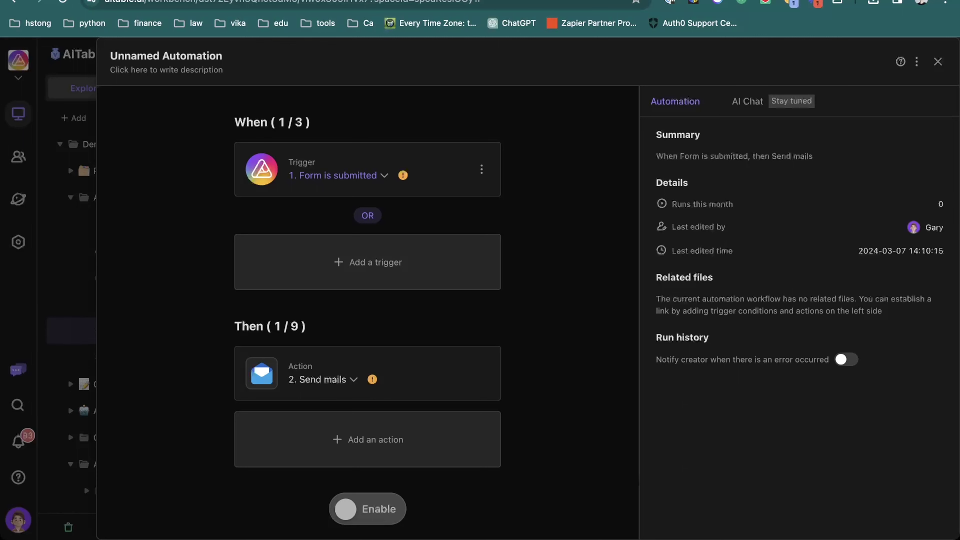
pyautogui.click(938, 62)
# Step: Copy the "Send email" option from the first record's Action cell to all records through row 9, and undo the paste
pyautogui.moveTo(454, 131); pyautogui.dragTo(453, 304)
pyautogui.click(457, 240)
pyautogui.click(590, 155)
pyautogui.hscroll(2, 590, 158)
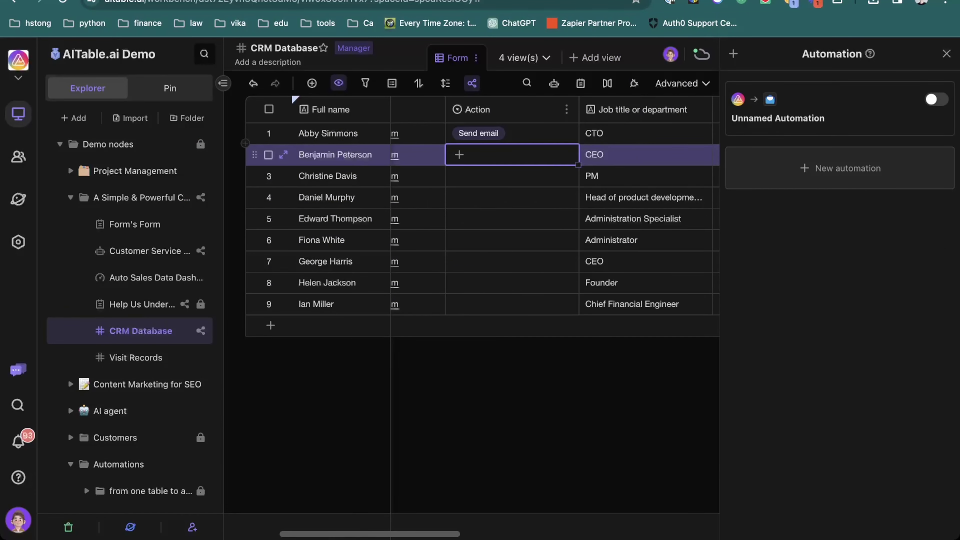
pyautogui.click(529, 133)
pyautogui.click(529, 155)
pyautogui.click(529, 133)
pyautogui.hotkey('ctrl', 'c')
pyautogui.keyDown('shift'); pyautogui.click(510, 304); pyautogui.keyUp('shift')
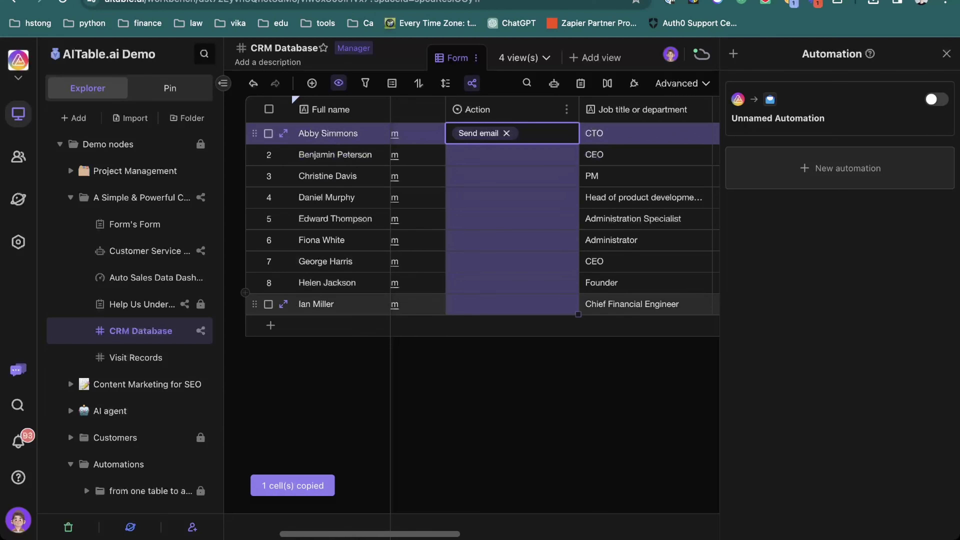
pyautogui.hotkey('ctrl', 'v')
pyautogui.hotkey('ctrl', 'z')
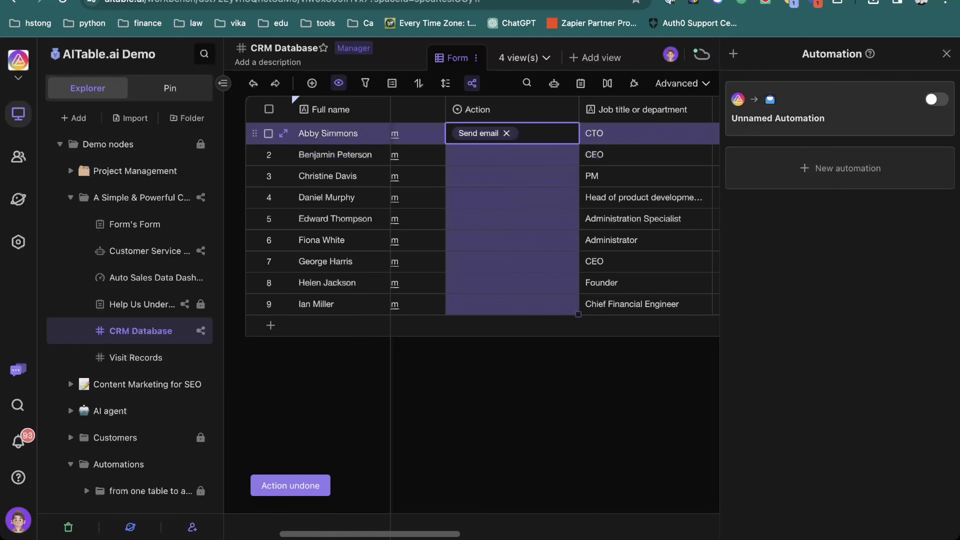
# Step: Open the unnamed automation and rename it "send email"
pyautogui.click(813, 116)
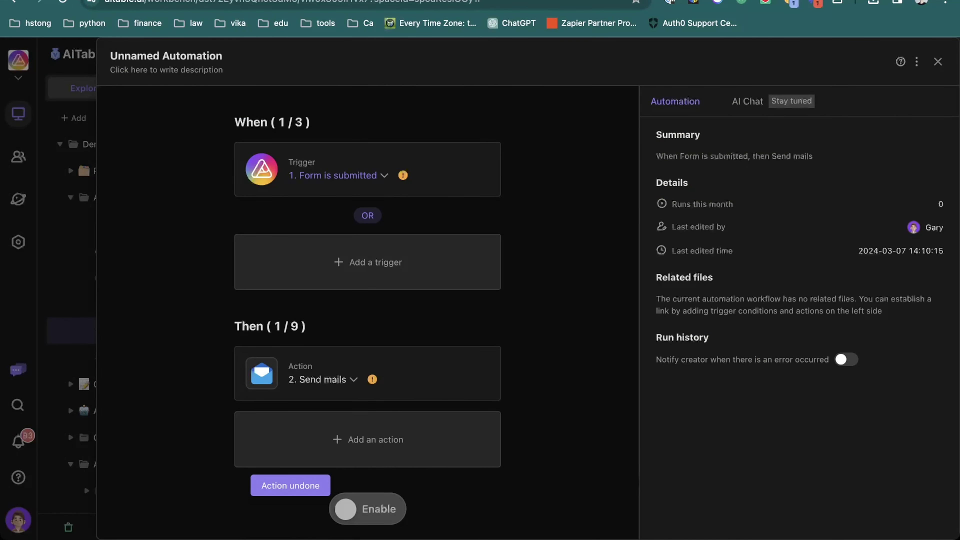
pyautogui.click(163, 56)
pyautogui.write('send email')
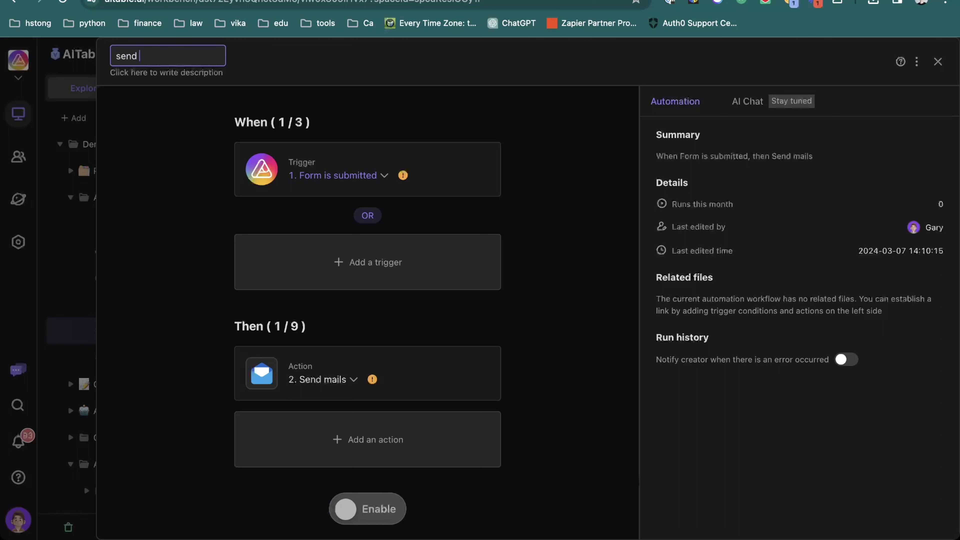
pyautogui.press('Return')
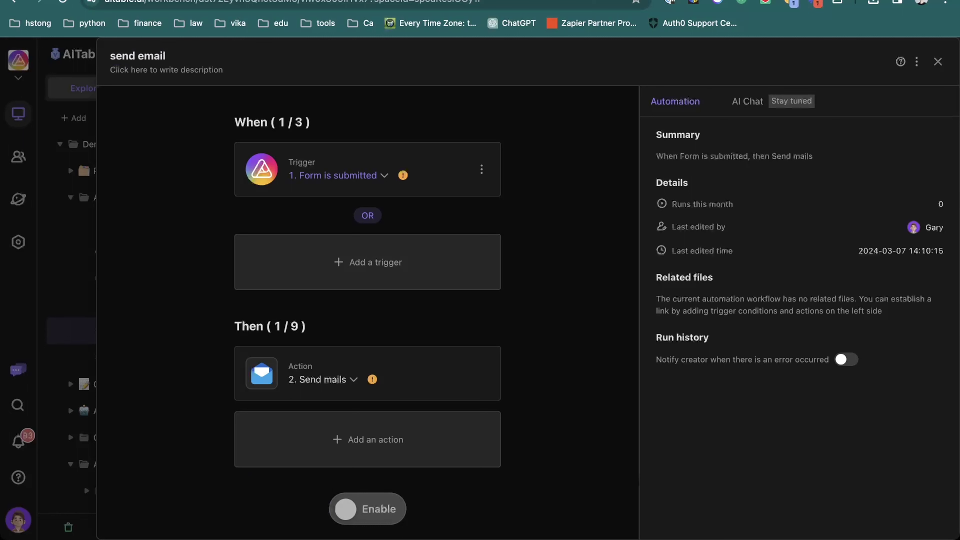
# Step: Change the automation's trigger to "Record matches conditions", accepting the loss of the current trigger configuration
pyautogui.click(339, 175)
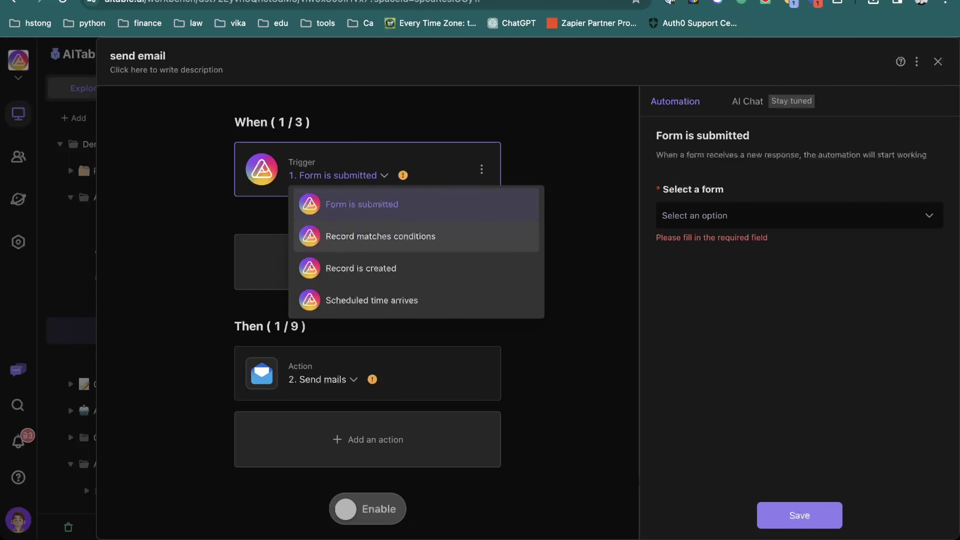
pyautogui.click(381, 236)
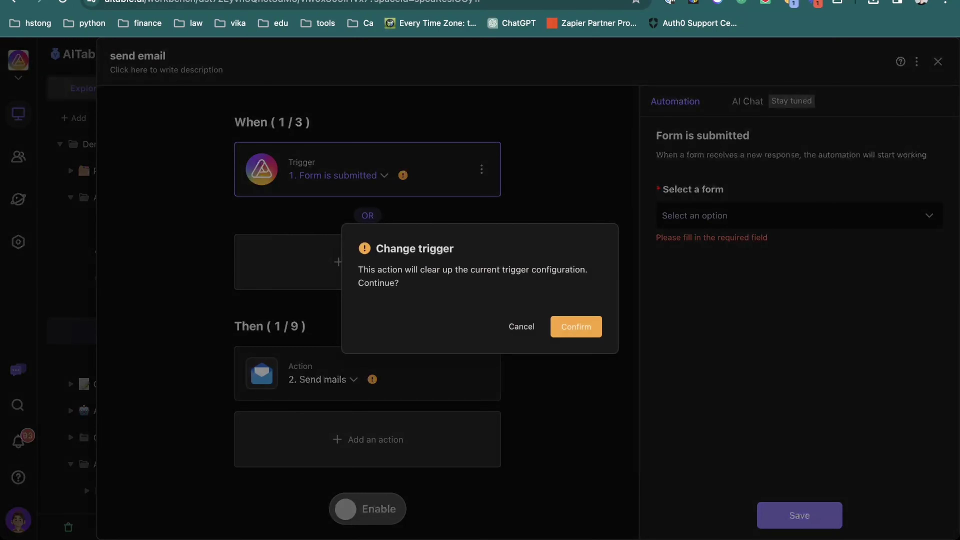
pyautogui.click(575, 326)
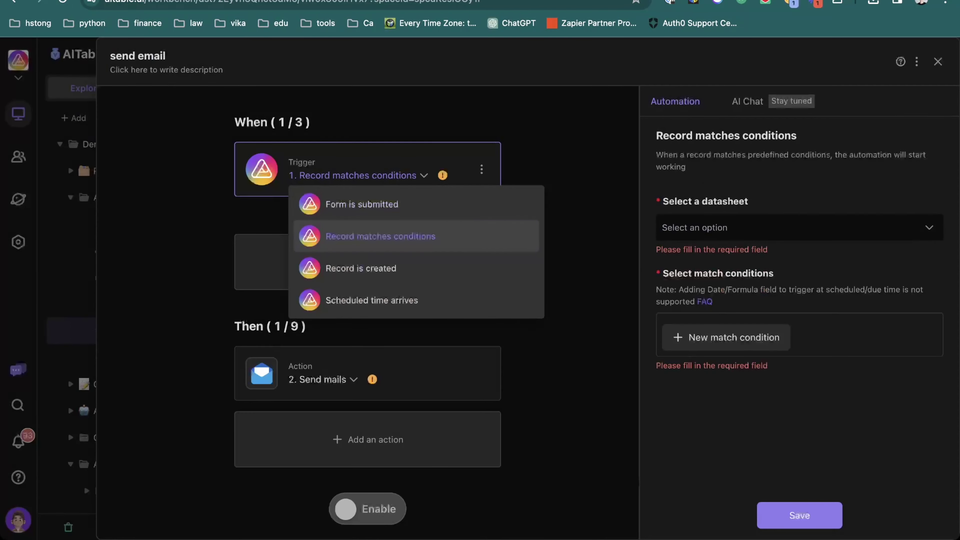
pyautogui.click(575, 303)
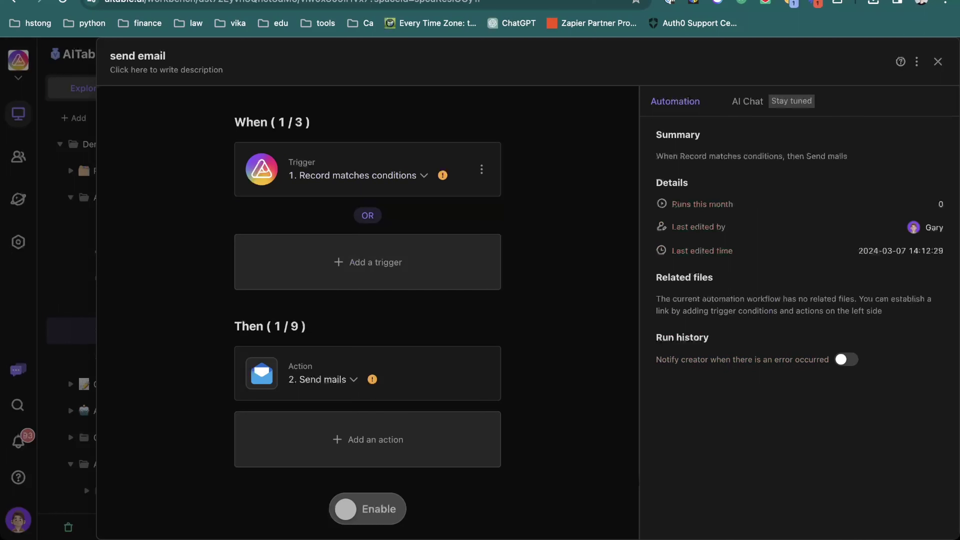
# Step: Set the "Record matches conditions" trigger's datasheet to CRM Database
pyautogui.click(368, 169)
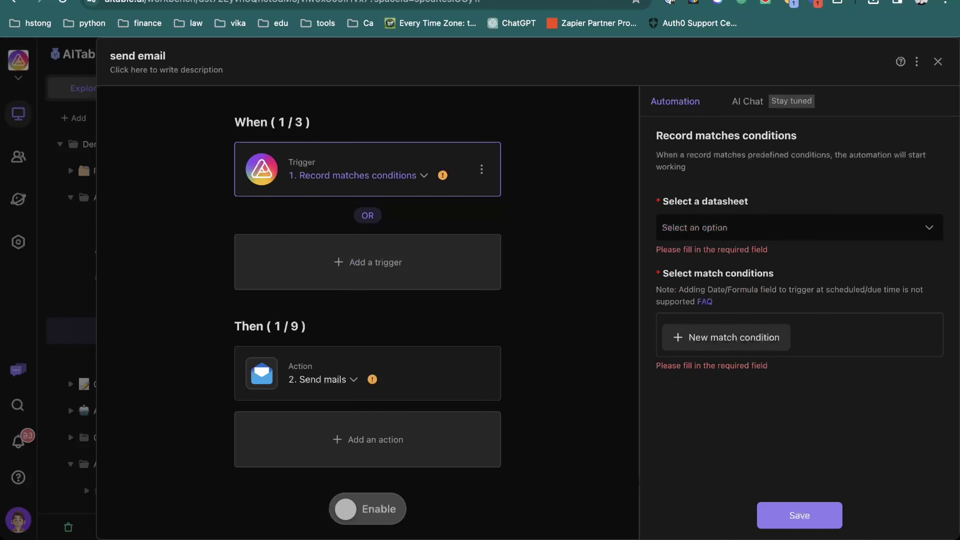
pyautogui.click(799, 228)
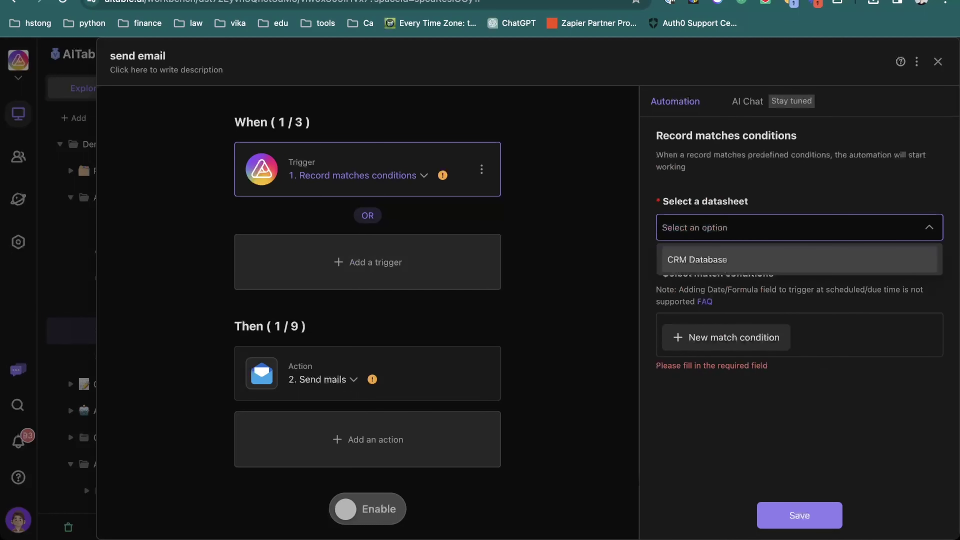
pyautogui.click(698, 260)
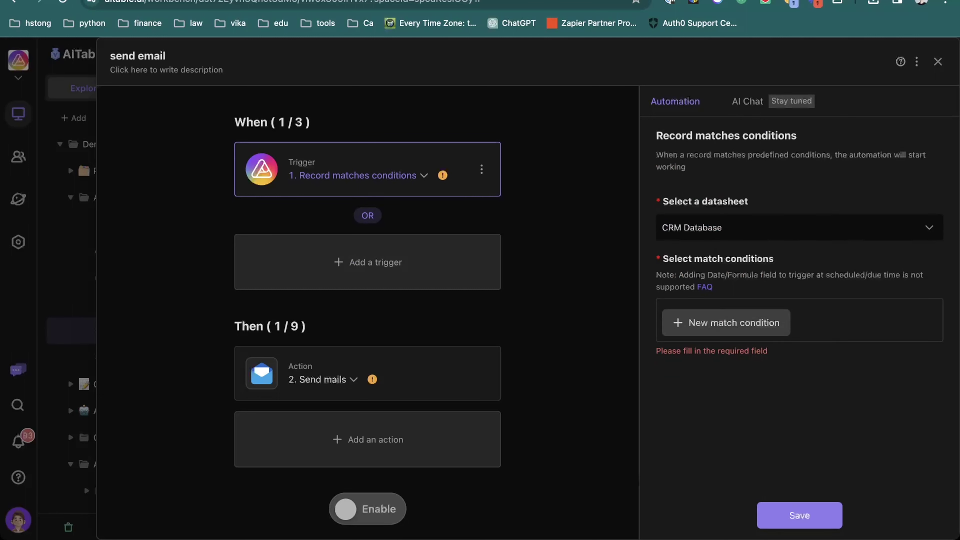
# Step: Add a match condition that the Action field is "Send email", and save the trigger
pyautogui.click(726, 323)
pyautogui.click(759, 318)
pyautogui.scroll(-1, 758, 173)
pyautogui.click(758, 152)
pyautogui.click(842, 317)
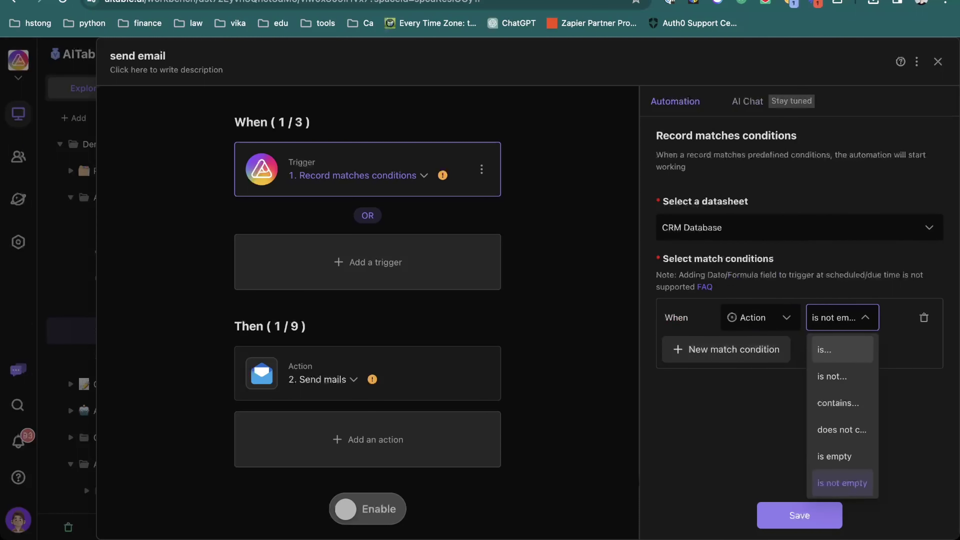
pyautogui.click(843, 349)
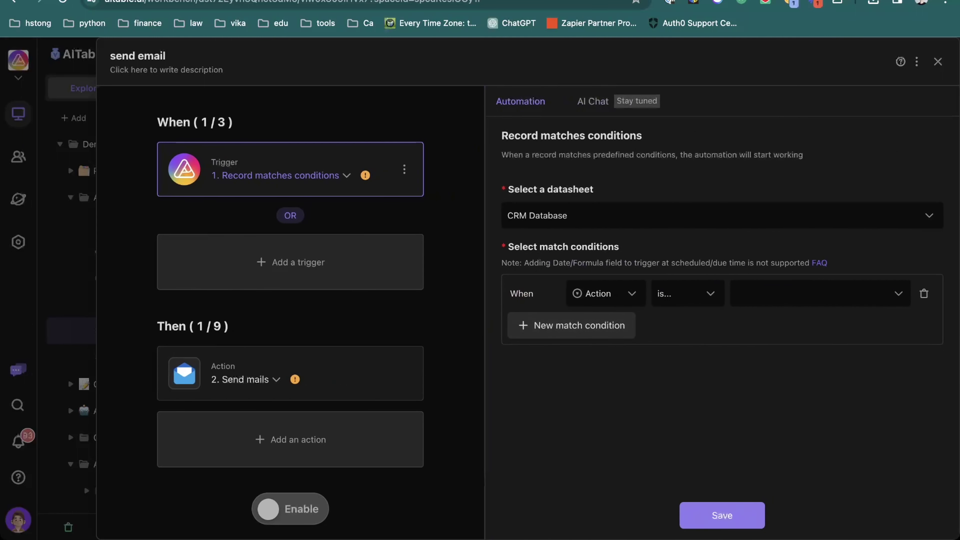
pyautogui.click(820, 294)
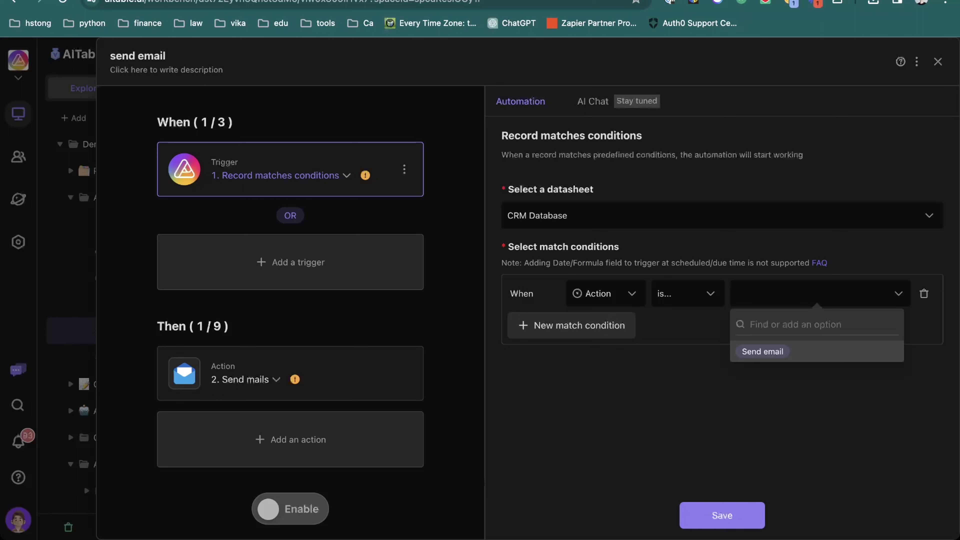
pyautogui.click(762, 352)
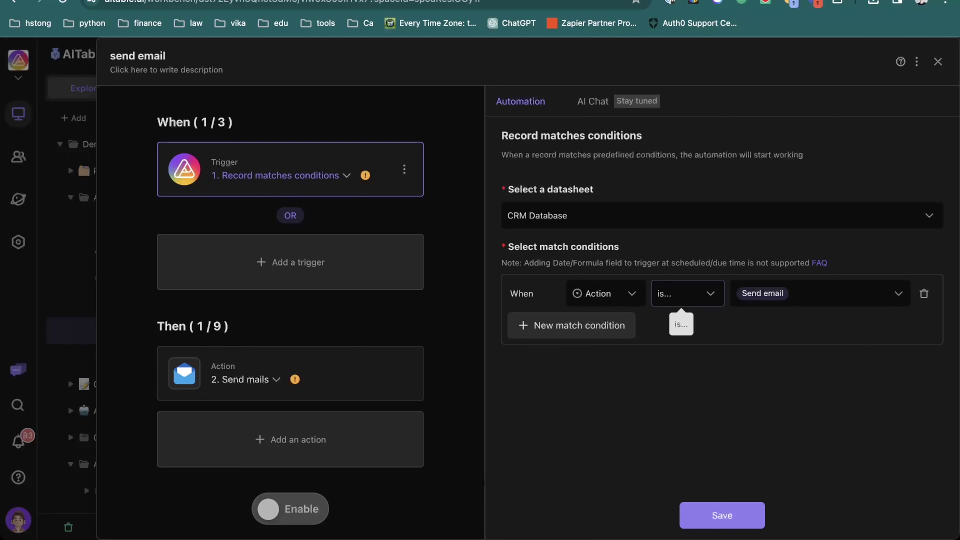
pyautogui.click(684, 295)
pyautogui.click(669, 325)
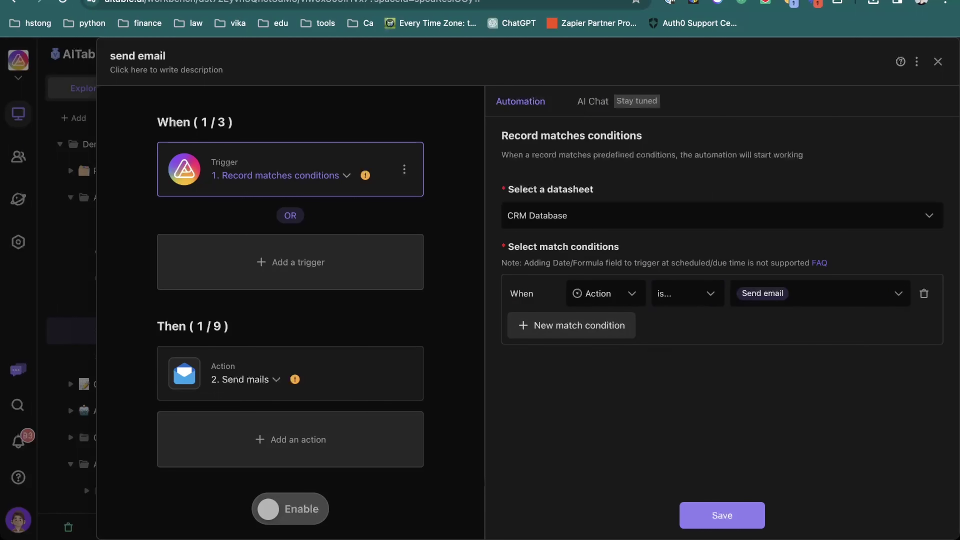
pyautogui.click(722, 515)
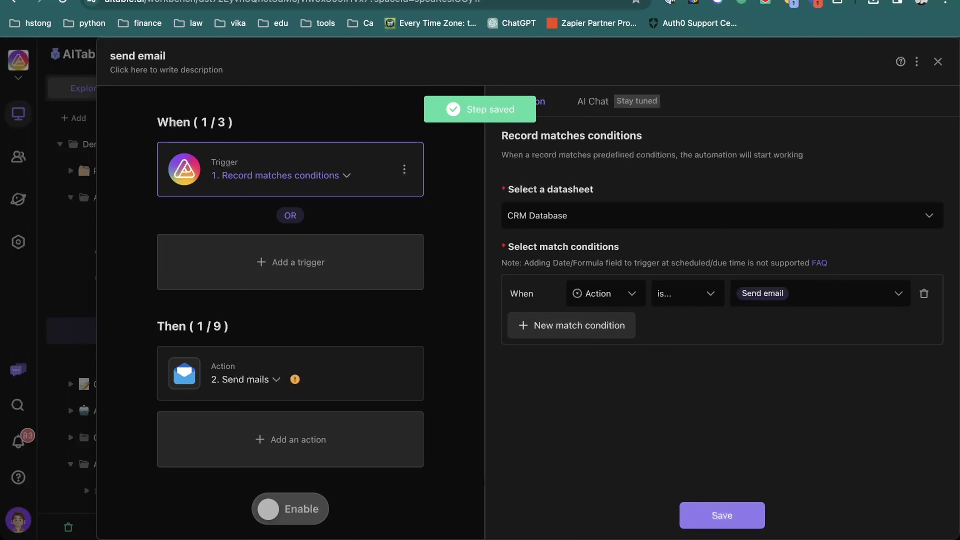
# Step: Open the "Send mails" action and examine its required settings, from the SMTP server to the message
pyautogui.click(242, 375)
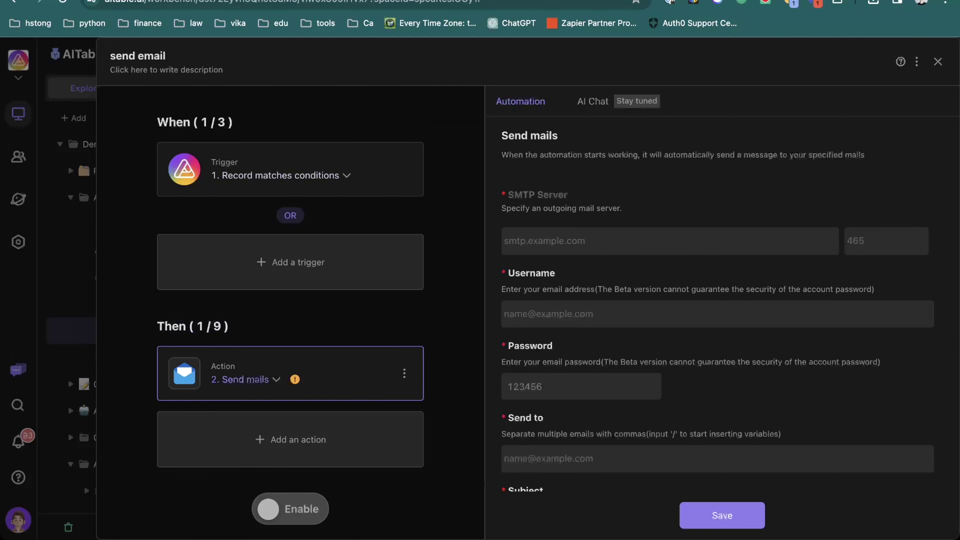
pyautogui.scroll(-3, 718, 303)
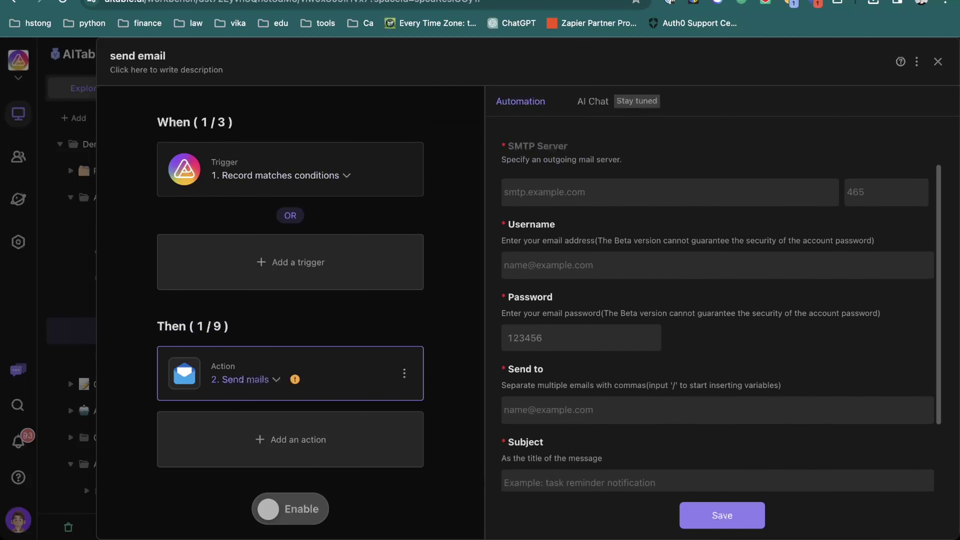
pyautogui.scroll(-2, 718, 303)
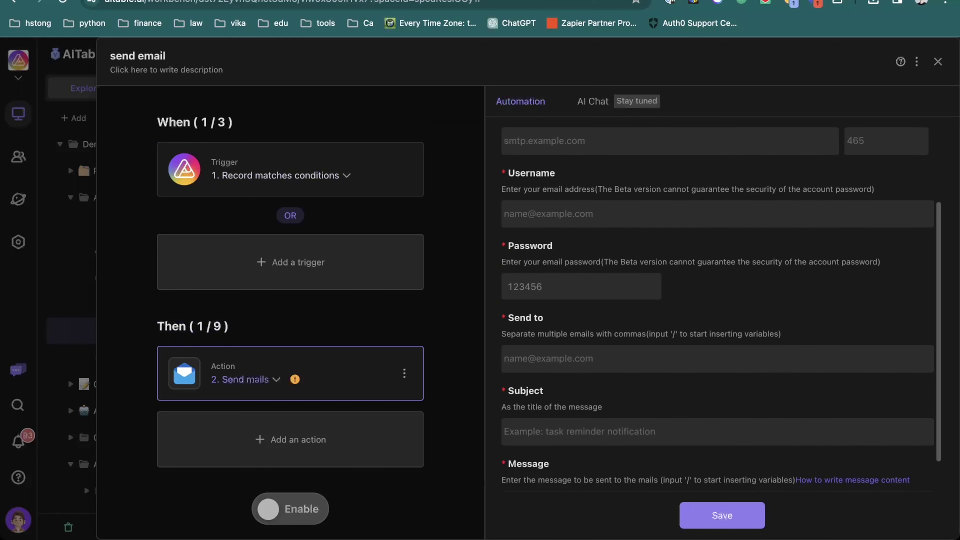
pyautogui.scroll(-1, 643, 264)
pyautogui.click(644, 263)
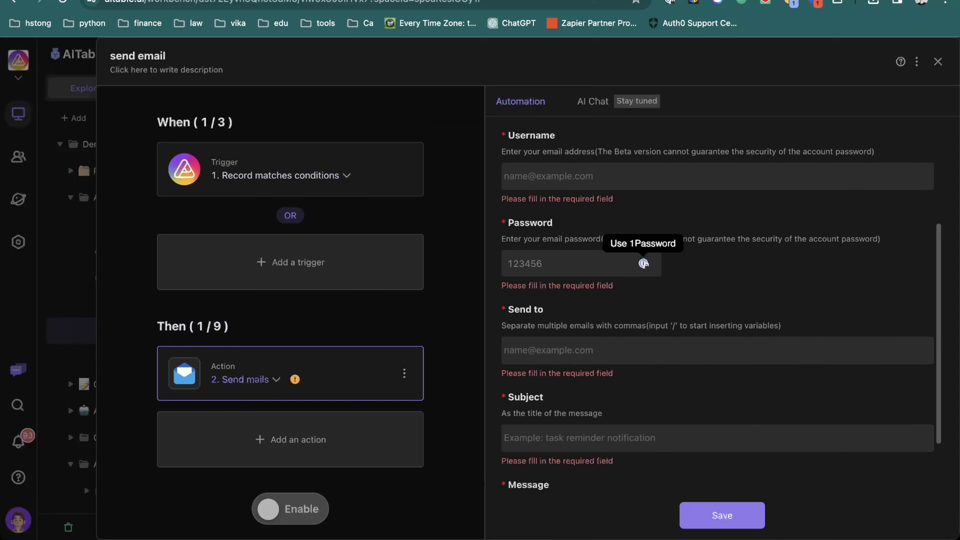
# Step: Insert the CRM Database Work email field as a variable in the Send mails action's Send to setting
pyautogui.scroll(-2, 643, 263)
pyautogui.scroll(-1, 721, 309)
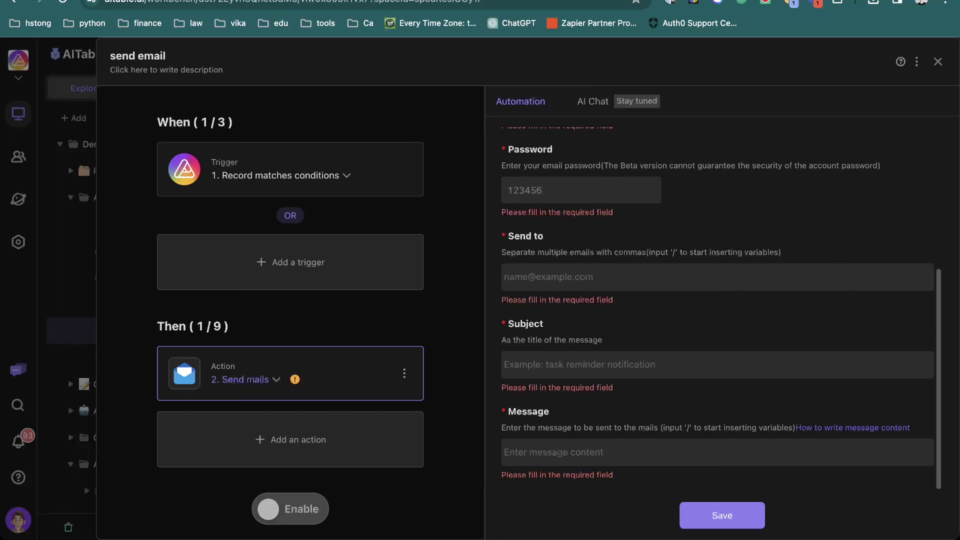
pyautogui.write('/')
pyautogui.click(619, 391)
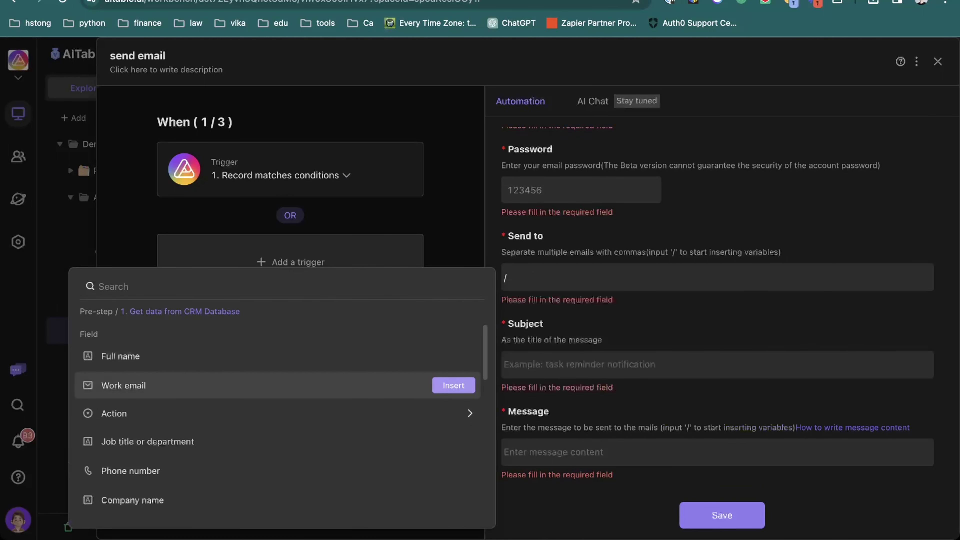
pyautogui.click(453, 385)
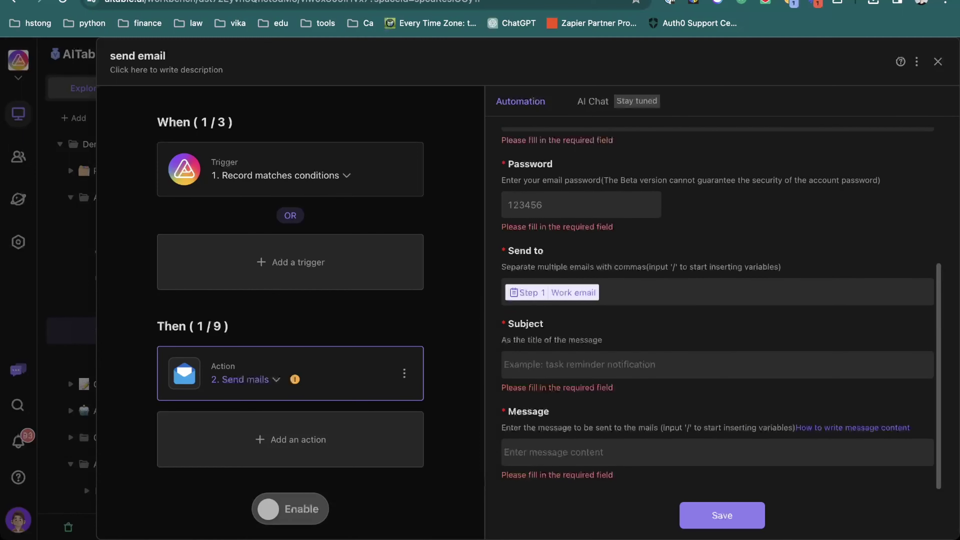
# Step: Leave the automation editor to check the Work email column in CRM Database, and reopen the send email automation
pyautogui.click(938, 62)
pyautogui.click(576, 327)
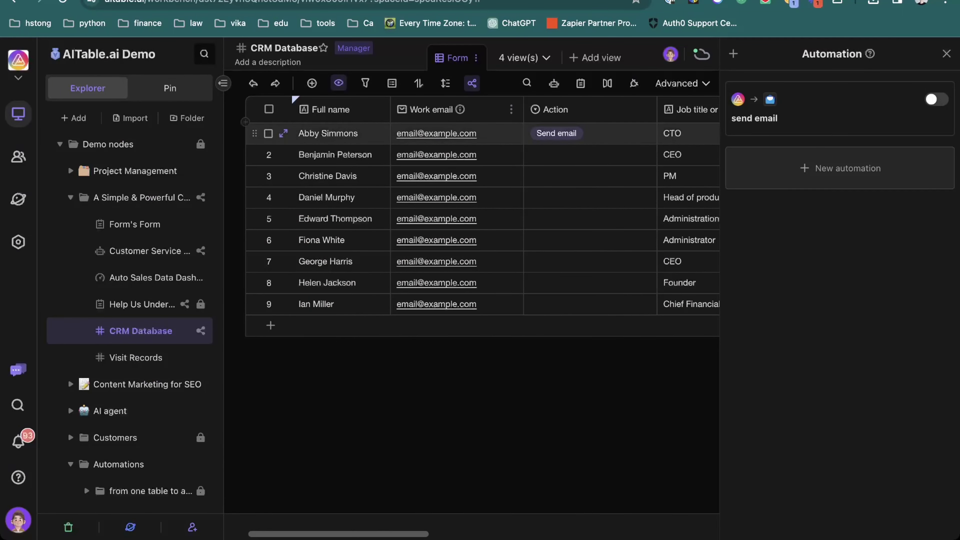
pyautogui.click(832, 109)
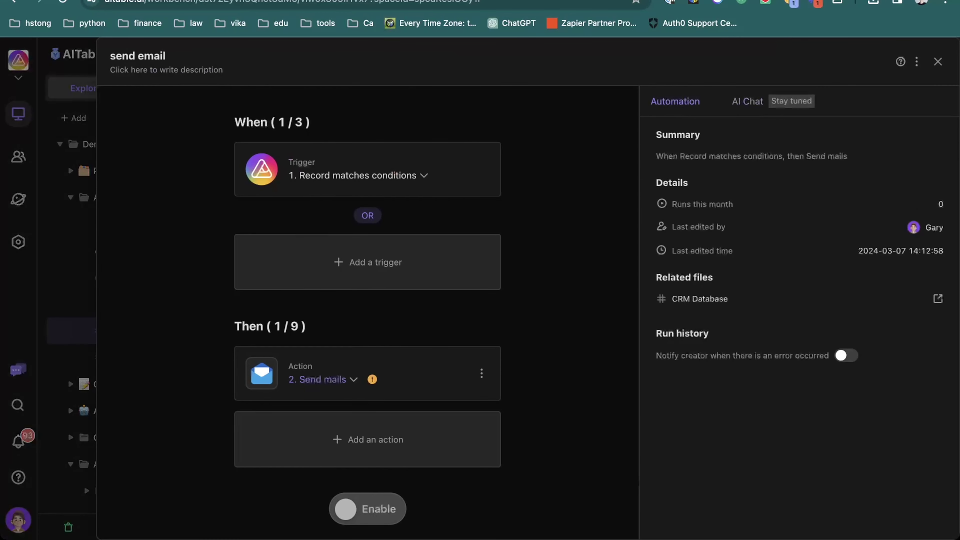
# Step: Widen the Send mails settings and set the Send to recipient to the Work email variable from CRM Database
pyautogui.scroll(-5, 794, 310)
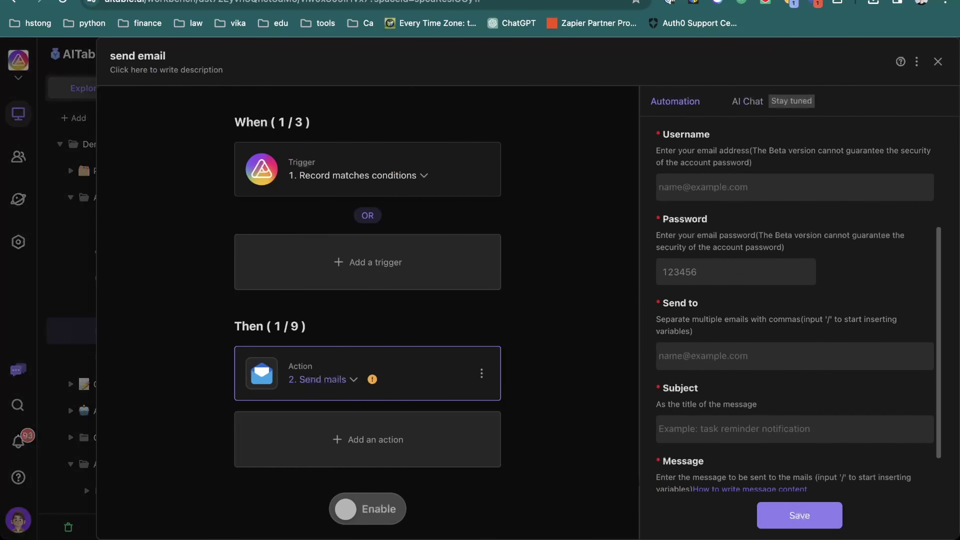
pyautogui.moveTo(639, 312); pyautogui.dragTo(475, 312)
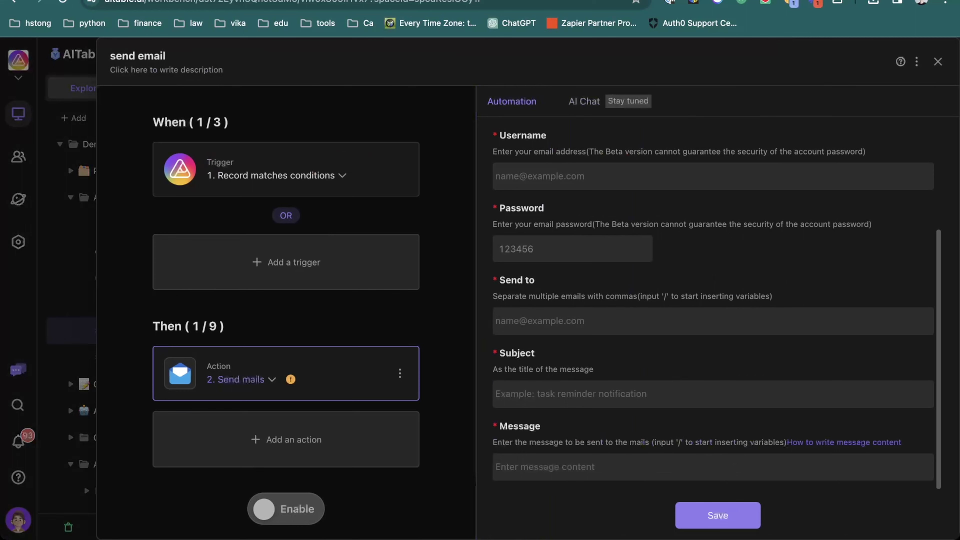
pyautogui.click(711, 321)
pyautogui.write('/')
pyautogui.press('BackSpace')
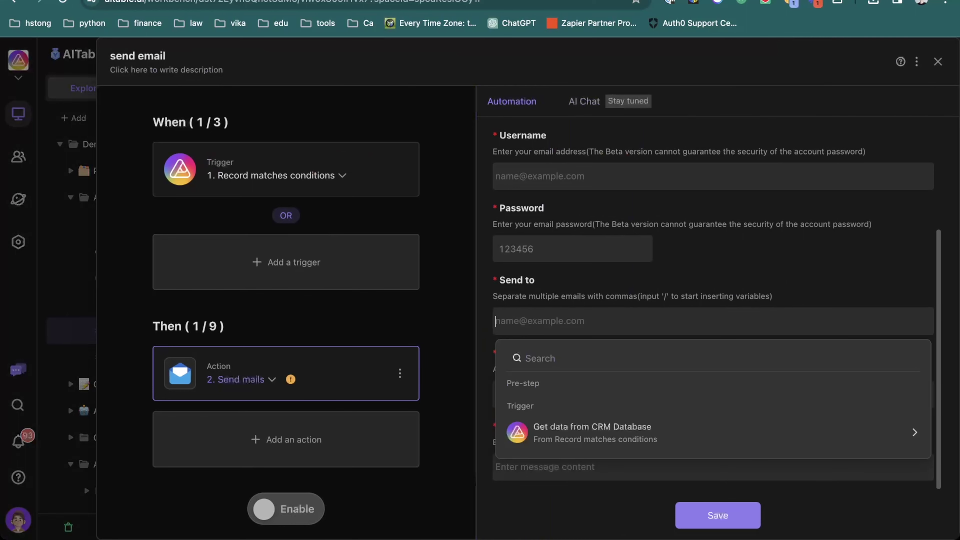
pyautogui.write('/')
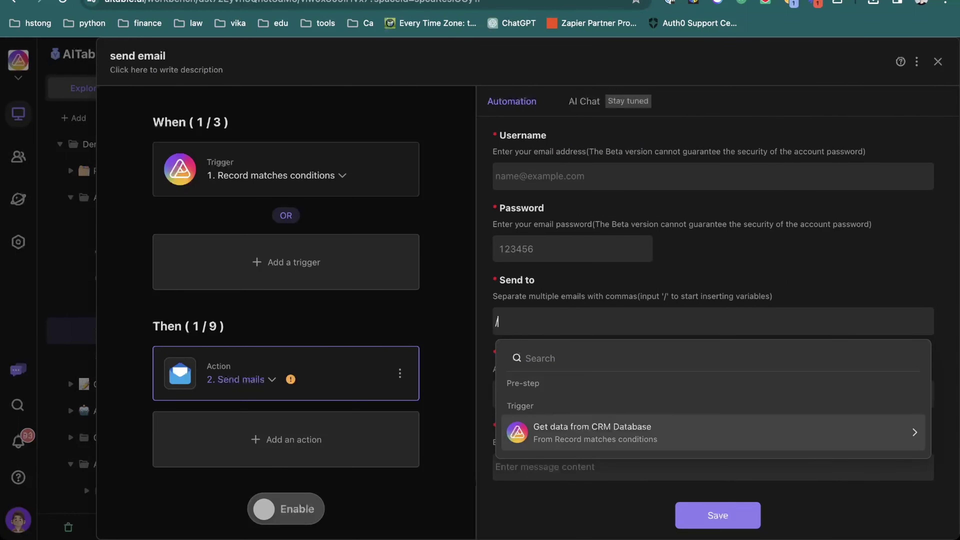
pyautogui.click(711, 432)
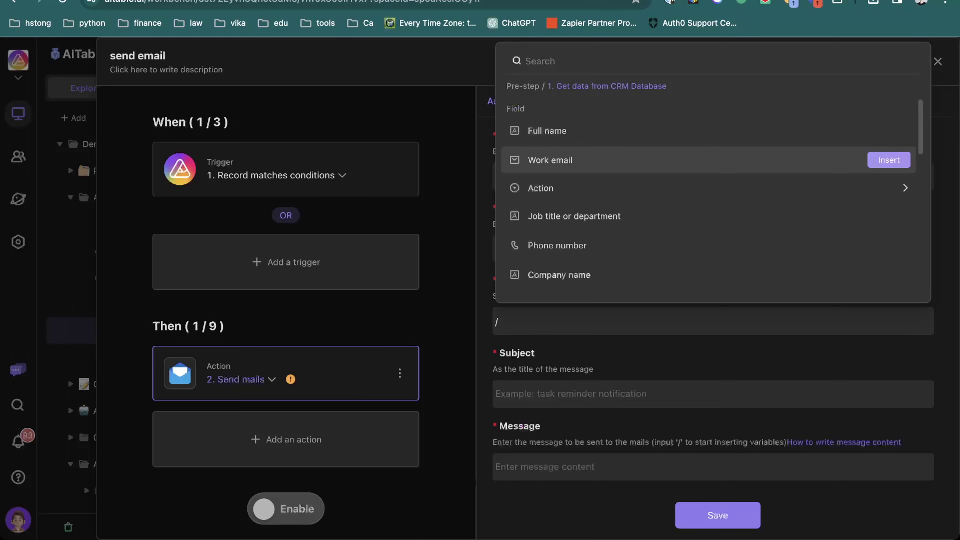
pyautogui.click(889, 160)
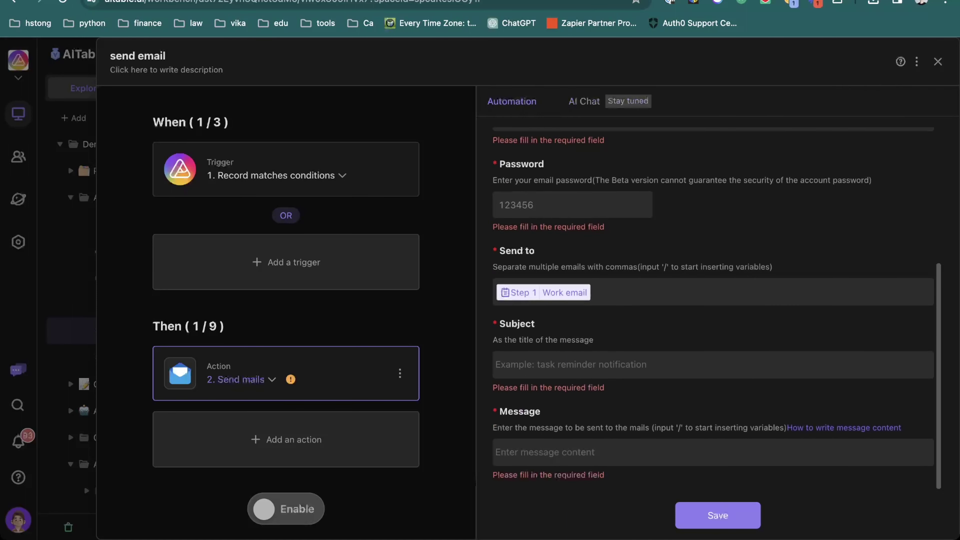
# Step: Set the email subject to "Hi [Full name], how are you?", using the Full name variable from CRM Database
pyautogui.click(529, 364)
pyautogui.write('Hi ')
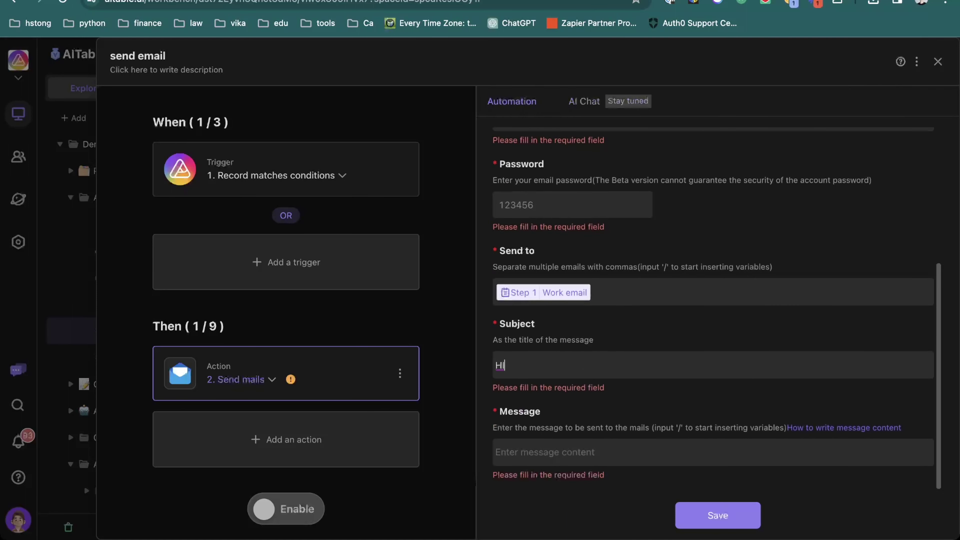
pyautogui.write('/')
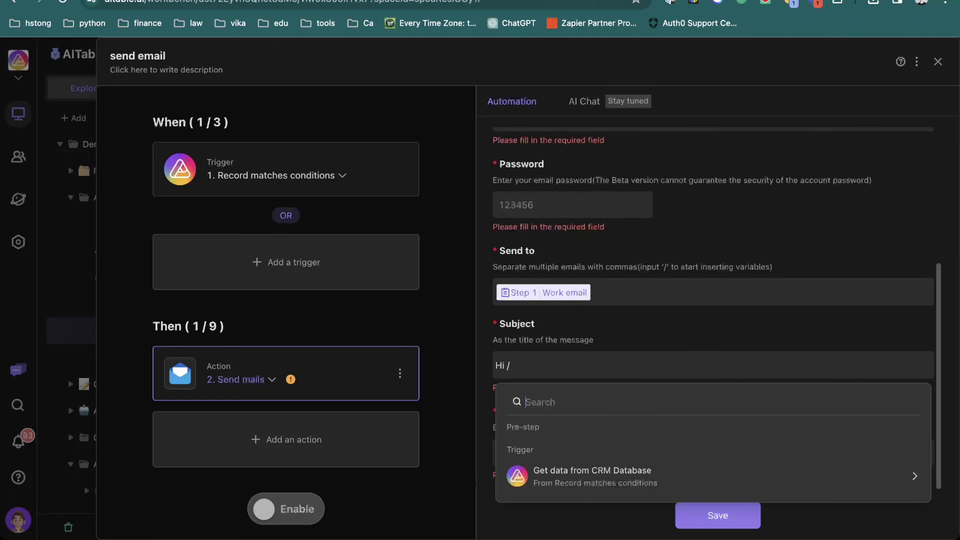
pyautogui.click(605, 476)
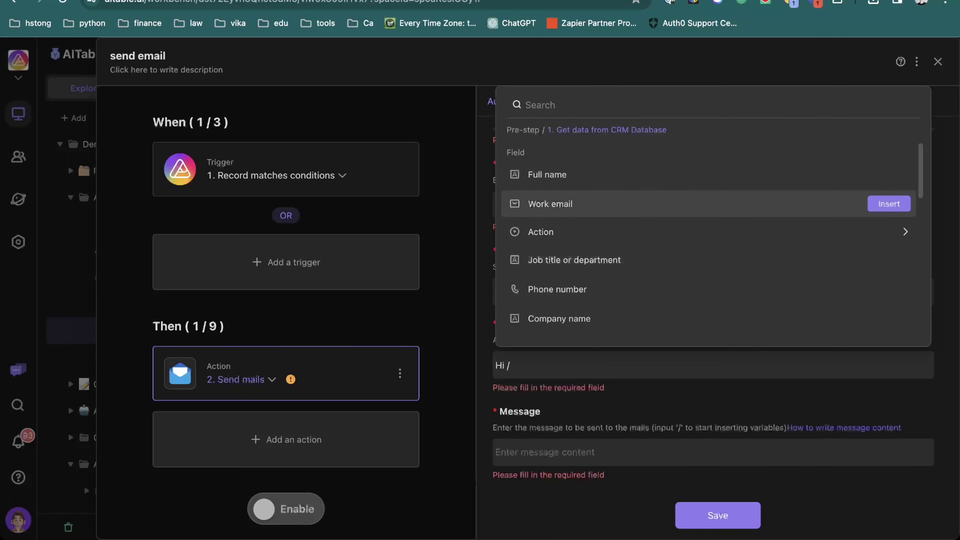
pyautogui.click(889, 174)
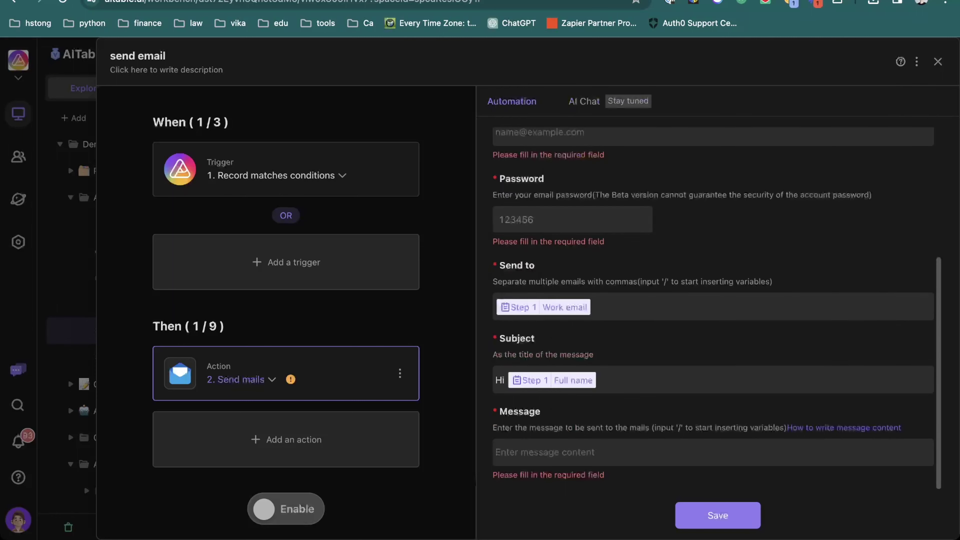
pyautogui.write(',')
pyautogui.write(' how are you?')
# Step: Start the email message with "Hi [Full name]," using the CRM Database variable, and leave blank space below the greeting
pyautogui.write('Hi /')
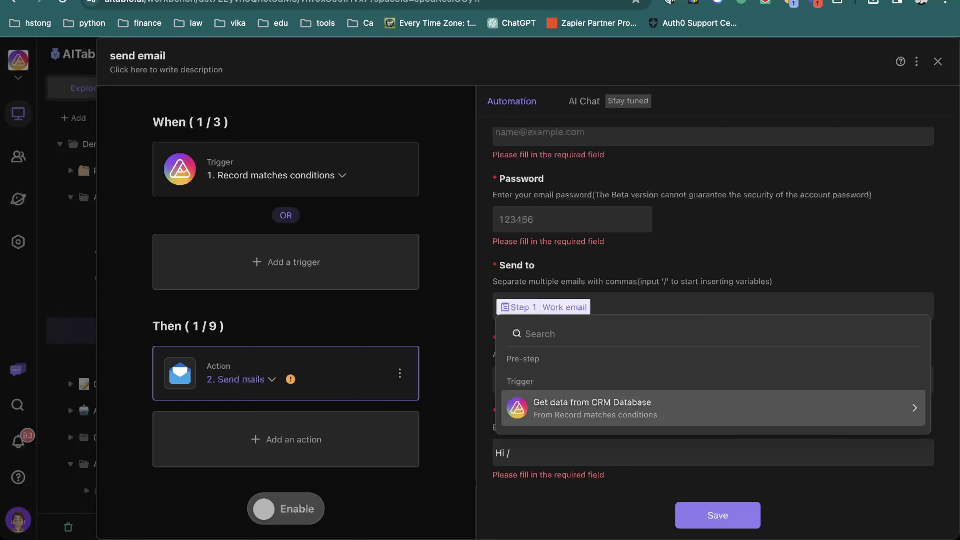
pyautogui.click(605, 408)
pyautogui.click(605, 259)
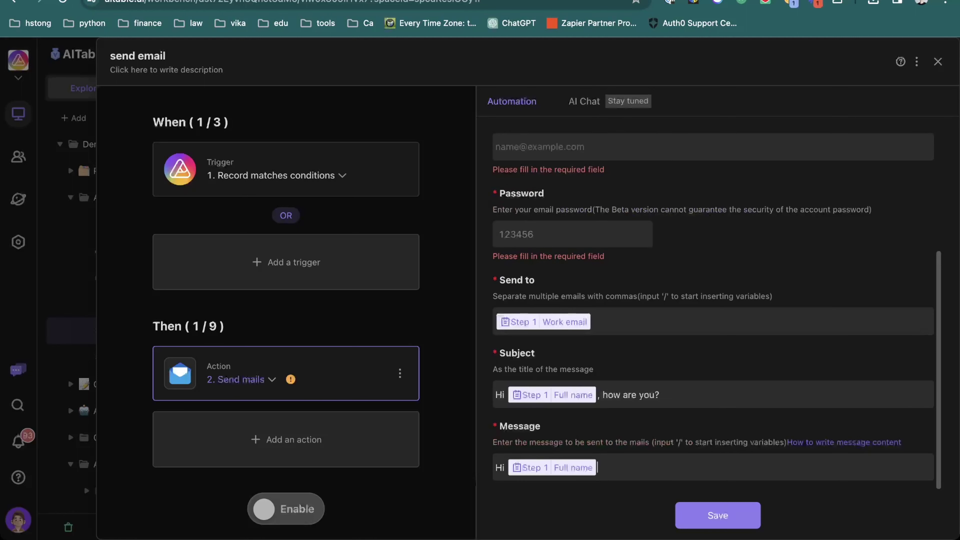
pyautogui.write(',')
pyautogui.press('Return')
pyautogui.press('Return')
pyautogui.press('Return')
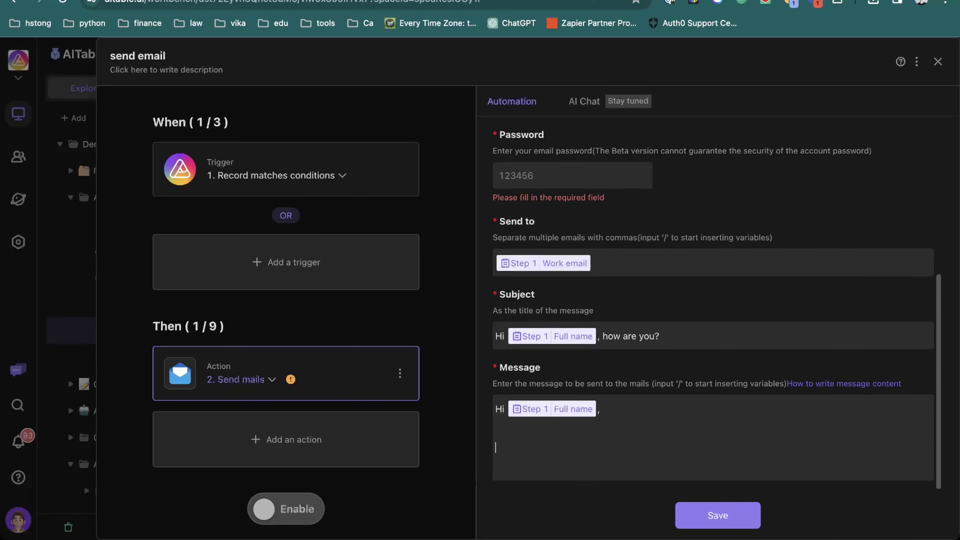
# Step: Add "Today is sunny day. i know as" to the message, followed by the Job title or department variable from CRM Database
pyautogui.write('Today is sunny day. /')
pyautogui.click(620, 364)
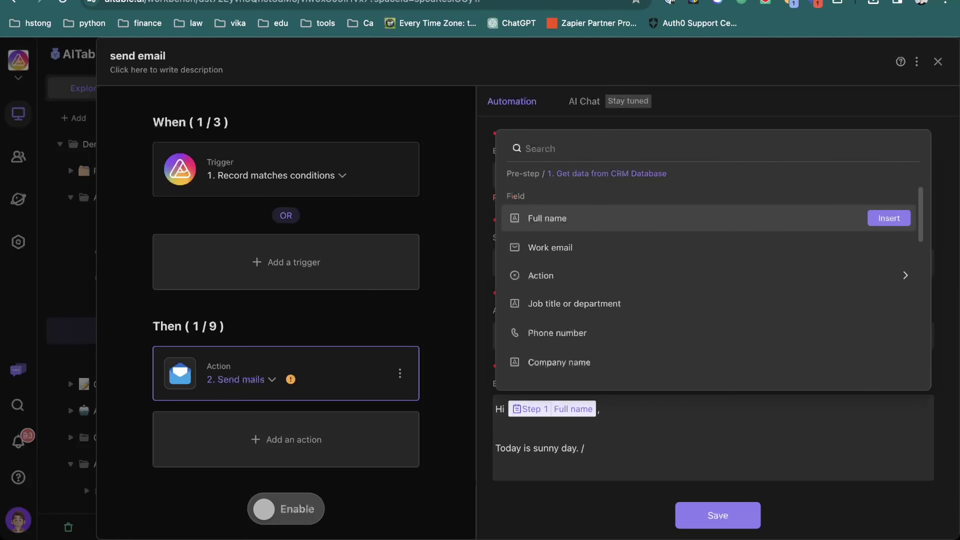
pyautogui.click(589, 449)
pyautogui.press('BackSpace')
pyautogui.write('i d')
pyautogui.press('BackSpace')
pyautogui.write('know')
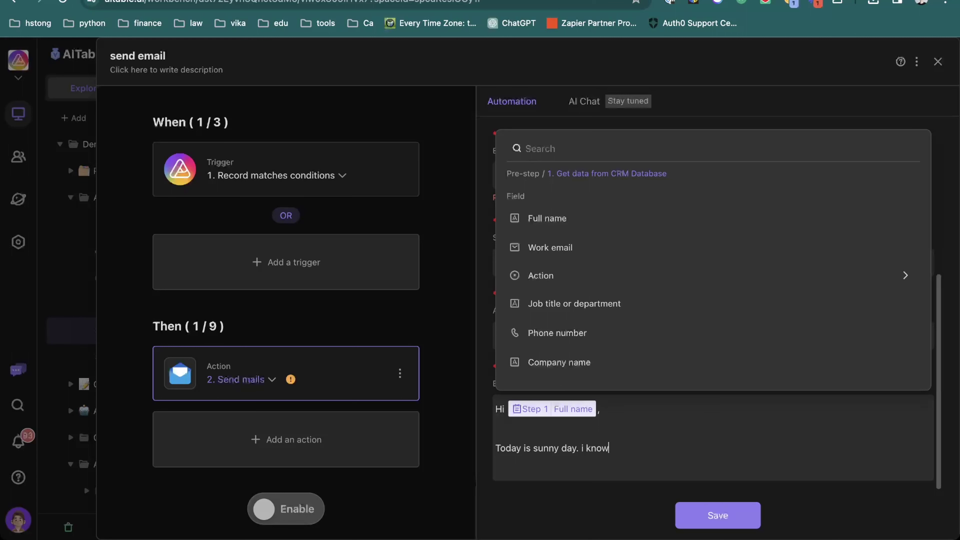
pyautogui.write(' asa')
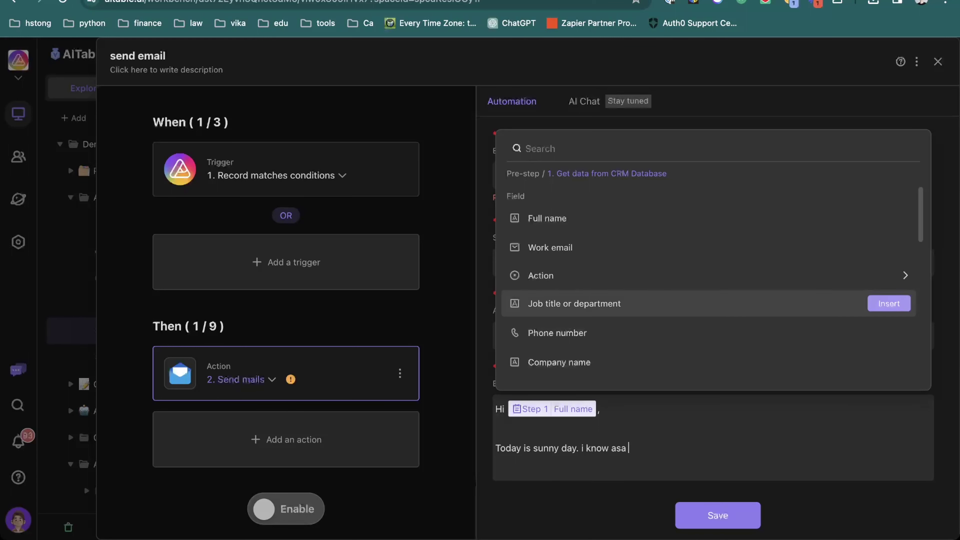
pyautogui.press('Return')
pyautogui.press('BackSpace')
pyautogui.write('department')
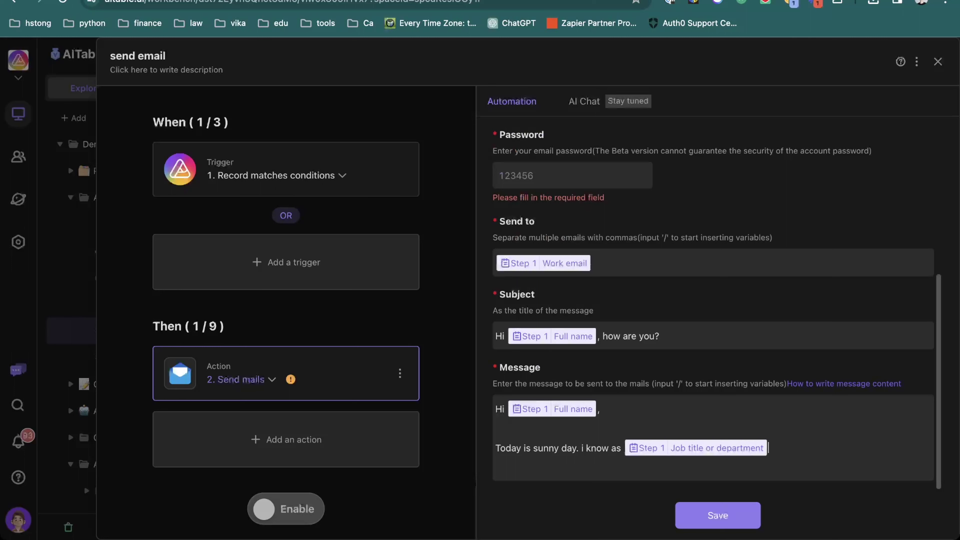
# Step: Complete the message's sentence with ", you are busy." and add the closing "Kind regards" a few lines below
pyautogui.write(', you are busy.')
pyautogui.press('Return')
pyautogui.press('Return')
pyautogui.press('Return')
pyautogui.write('nd')
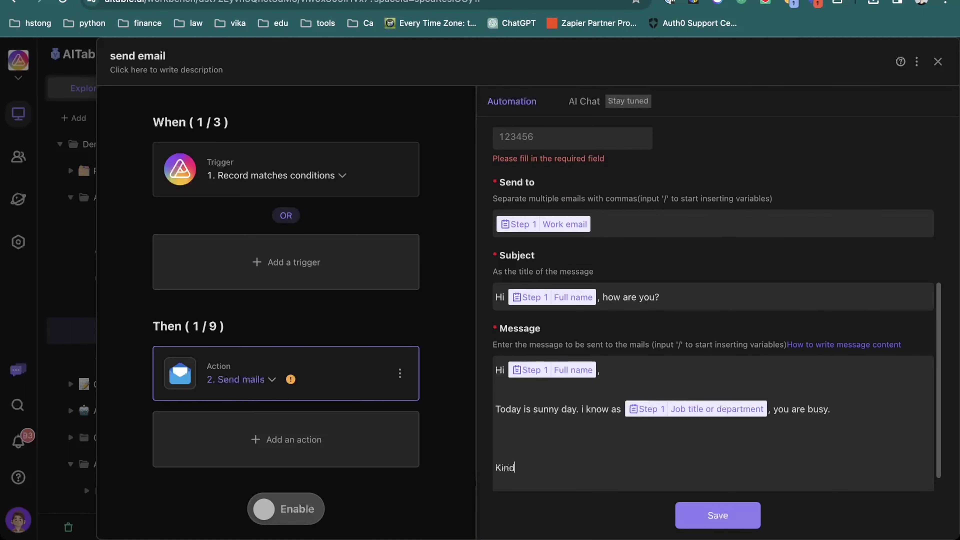
pyautogui.write(' regards')
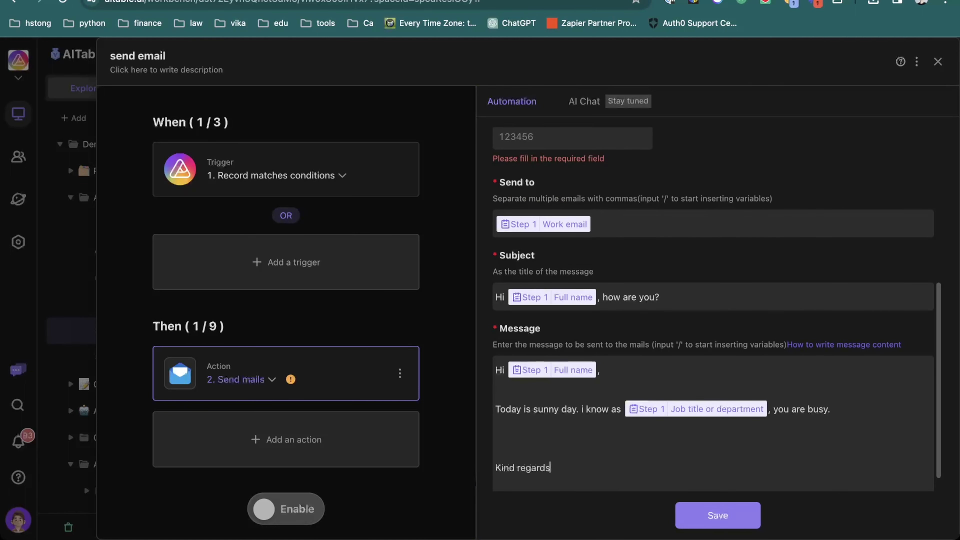